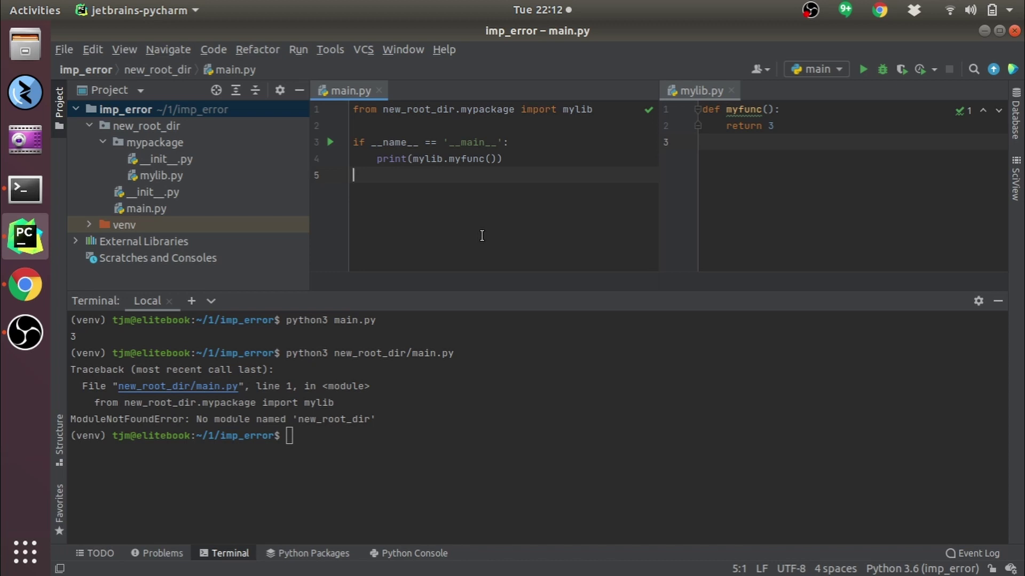
Delete the 'new_root_dir.' prefix from main.py's import line, leaving 'from mypackage import mylib'.
click(459, 109)
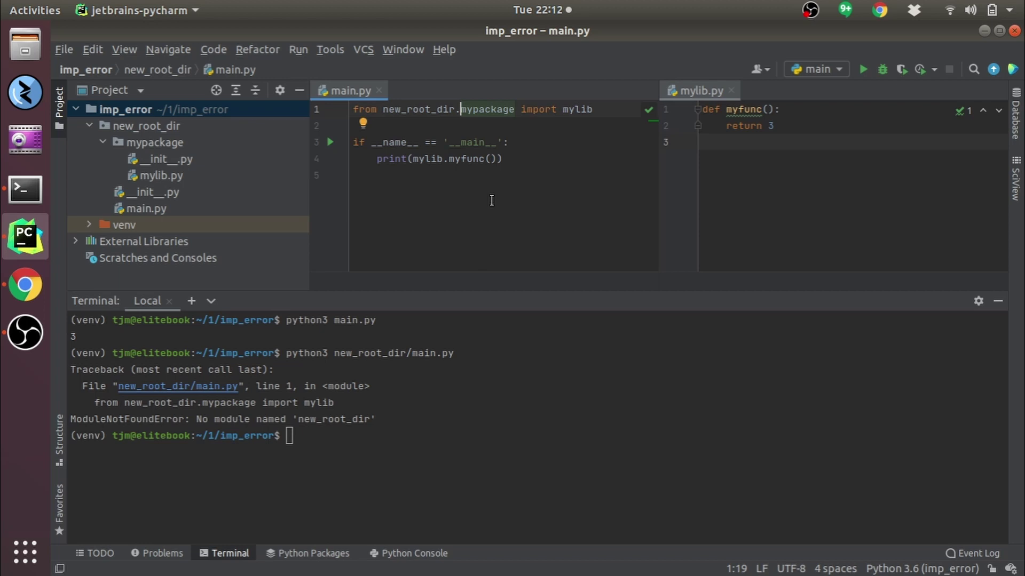
key(ctrl+shift+Left)
key(ctrl+shift+Left)
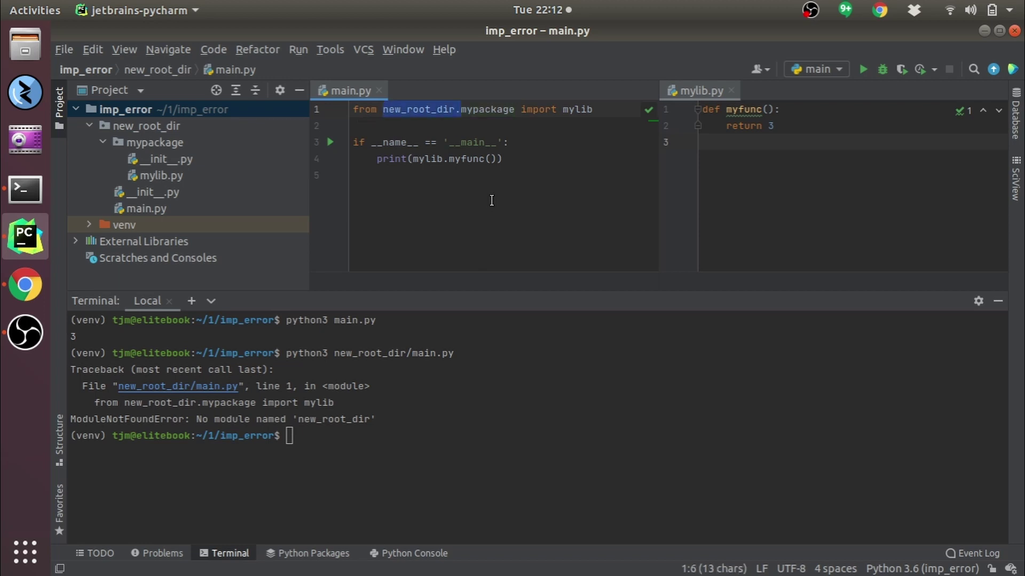
key(BackSpace)
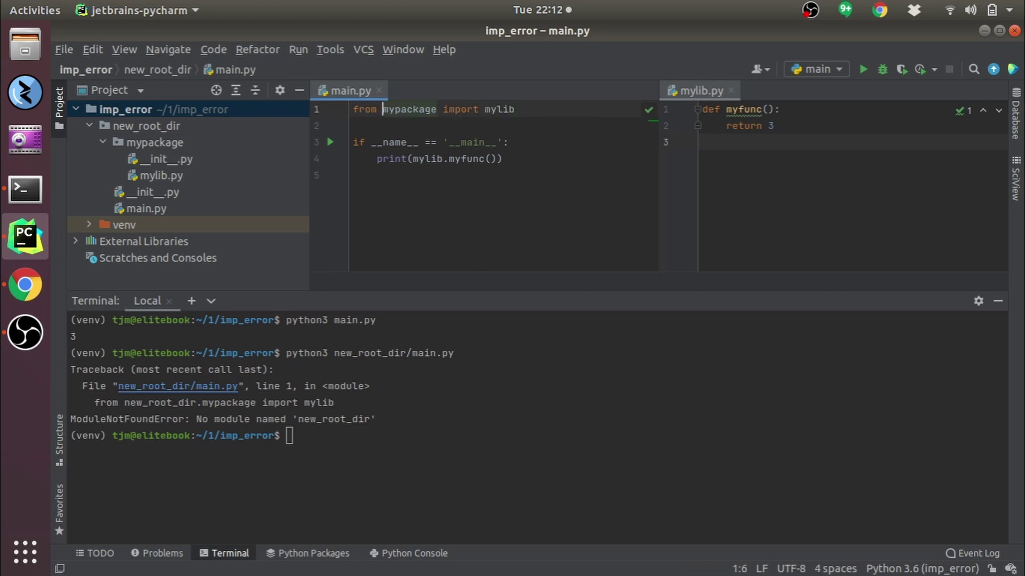
key(Right)
key(Right)
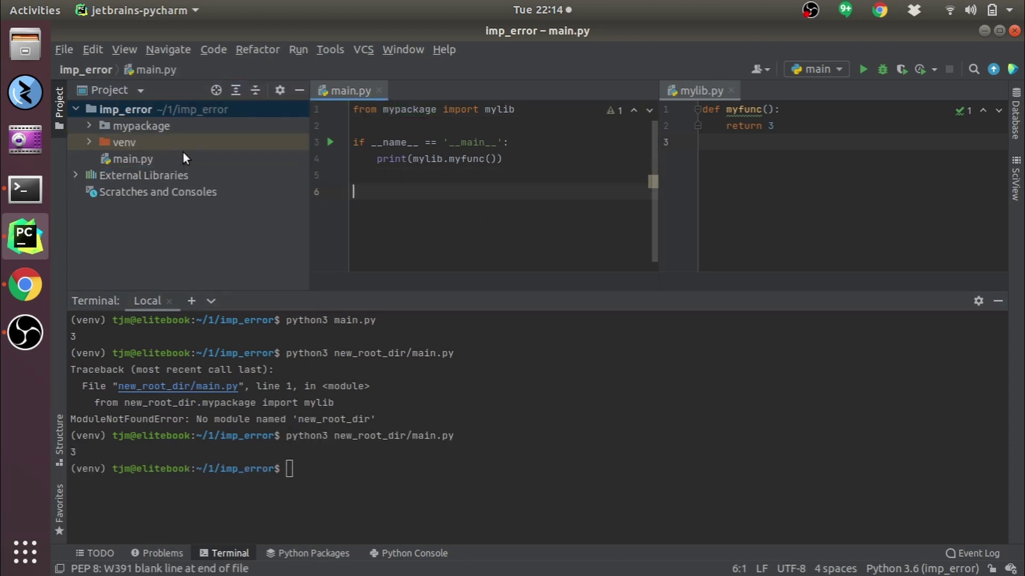
Expand mypackage to reveal mylib.py, then run main.py from the project root, printing 3.
click(87, 126)
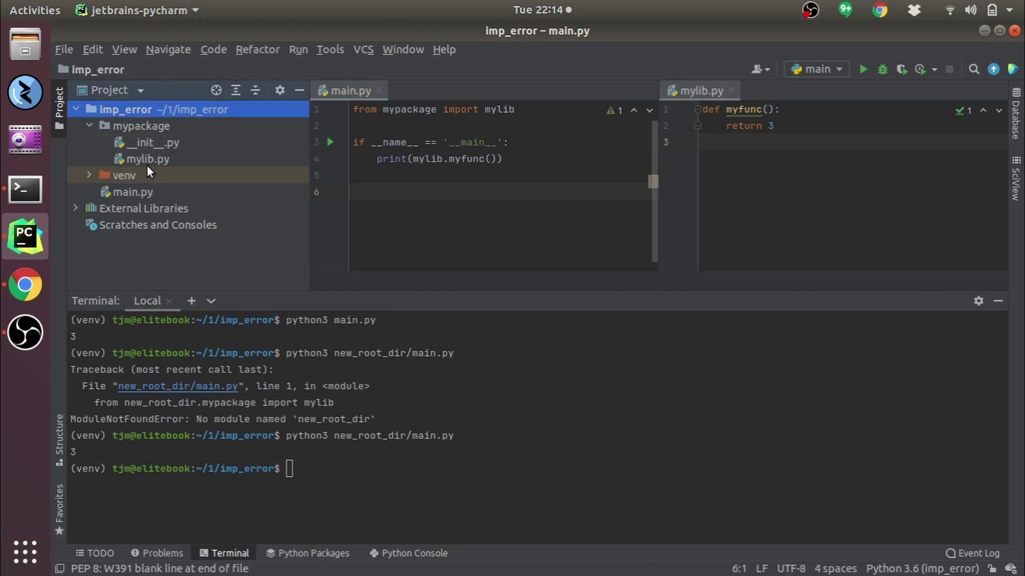
click(167, 161)
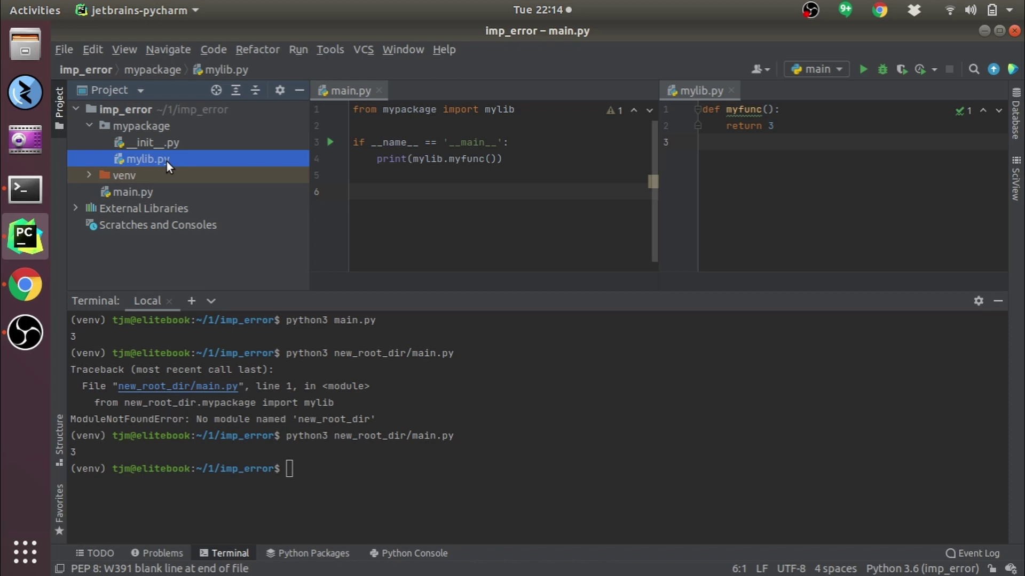
key(Up)
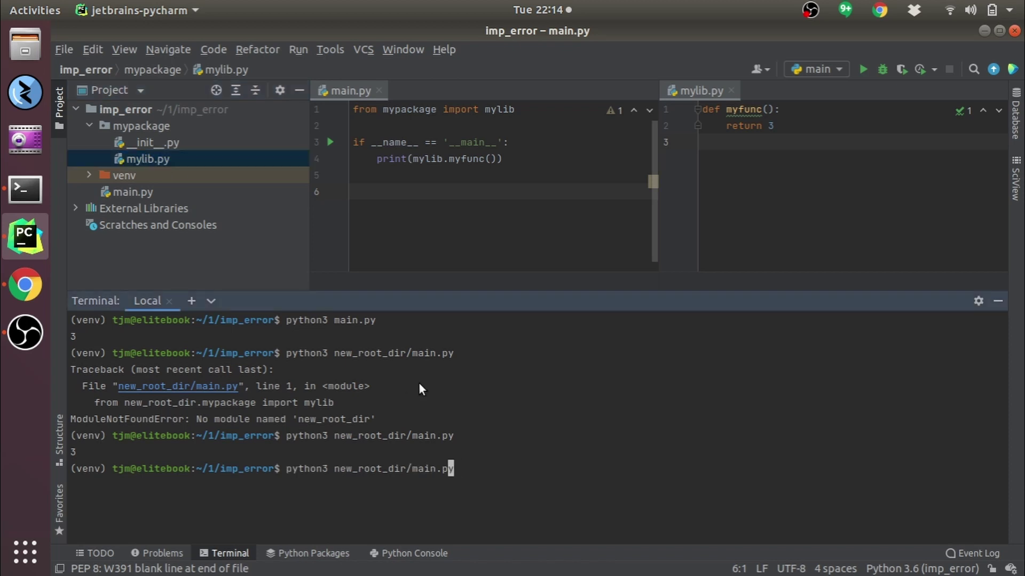
key(Left)
key(Left)
key(Left)
key(BackSpace)
key(BackSpace)
key(BackSpace)
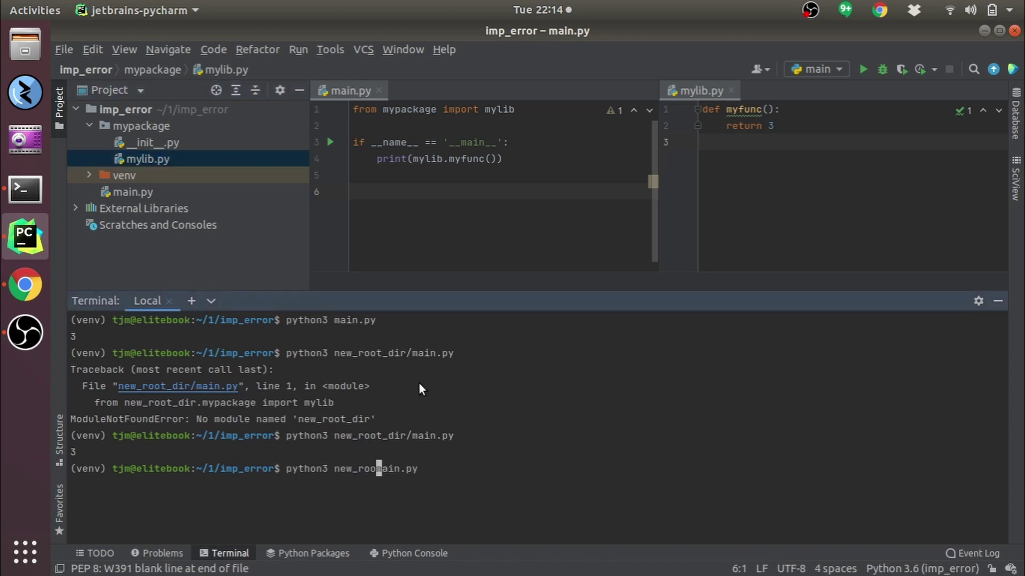
key(Return)
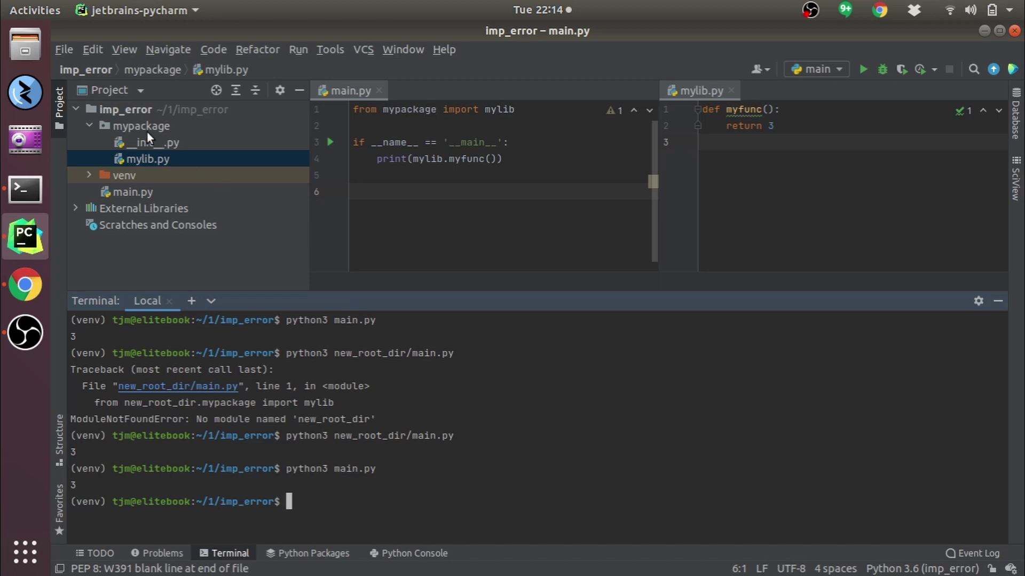
click(131, 109)
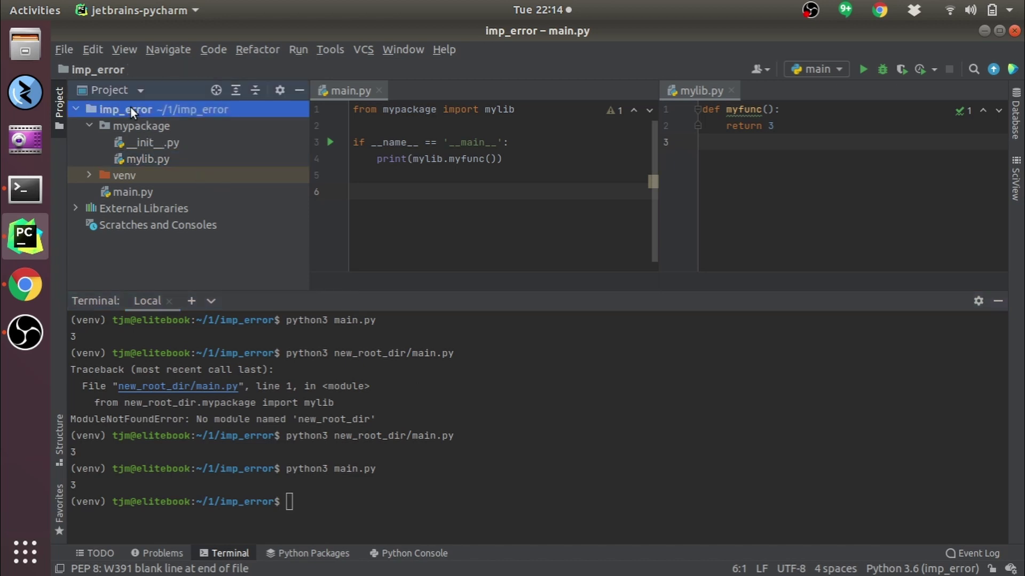
Create a new directory named new_top_dir under the imp_error project.
right_click(130, 108)
click(359, 147)
text(new_top_dir)
key(Return)
click(135, 125)
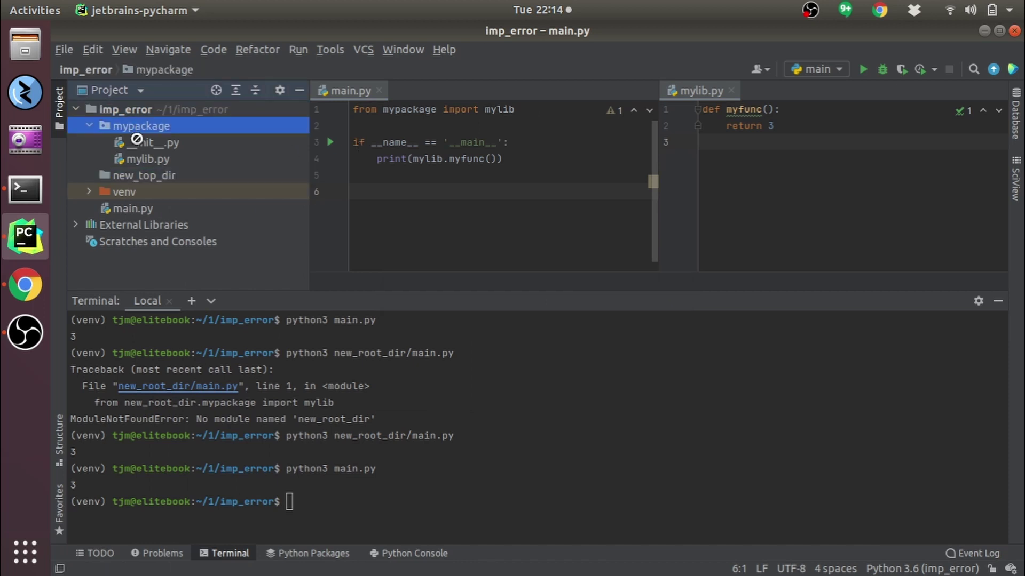
Move mypackage and then main.py into new_top_dir, confirming each refactor.
drag(135, 124, 135, 175)
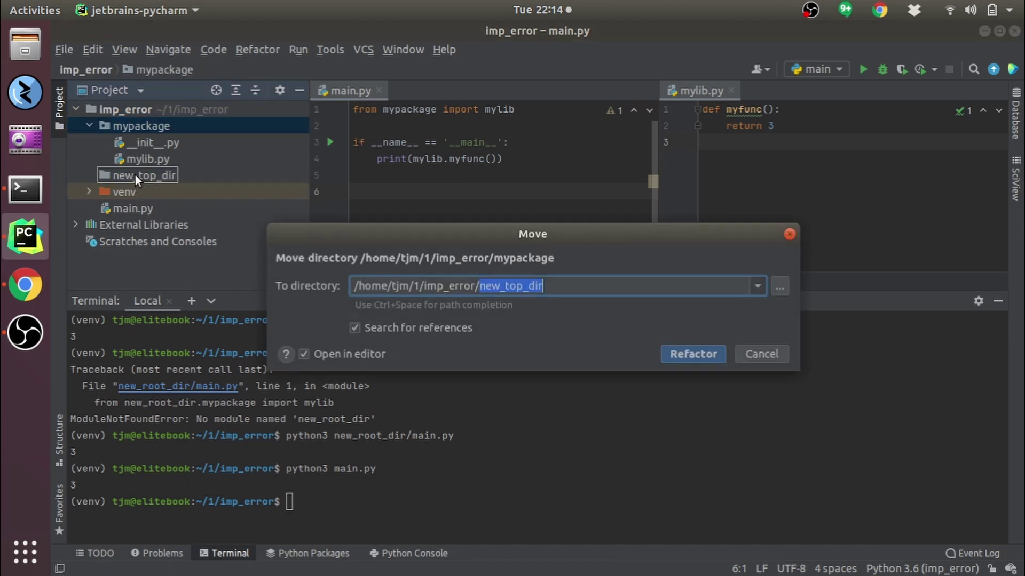
click(697, 356)
click(131, 159)
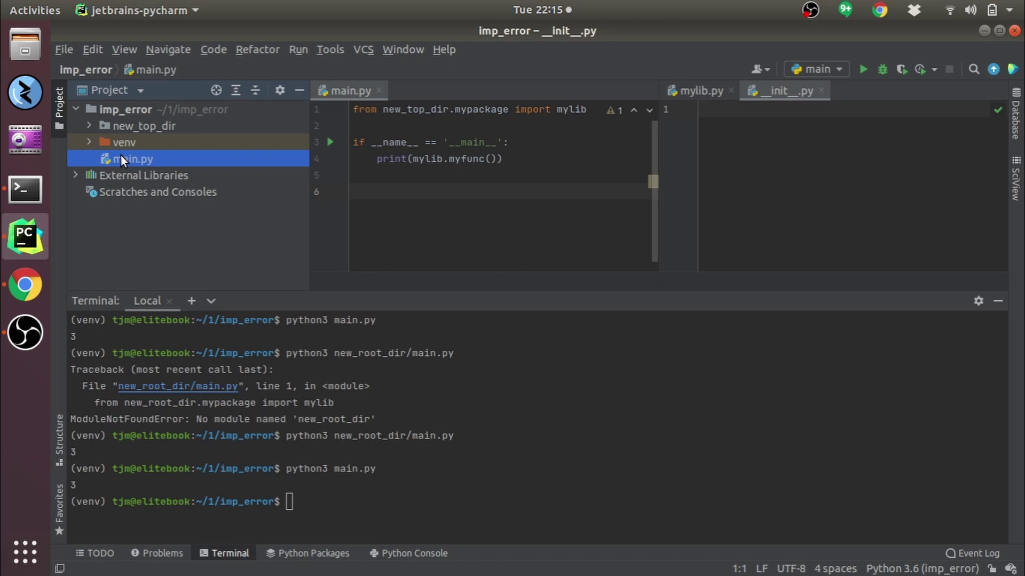
drag(120, 155, 133, 123)
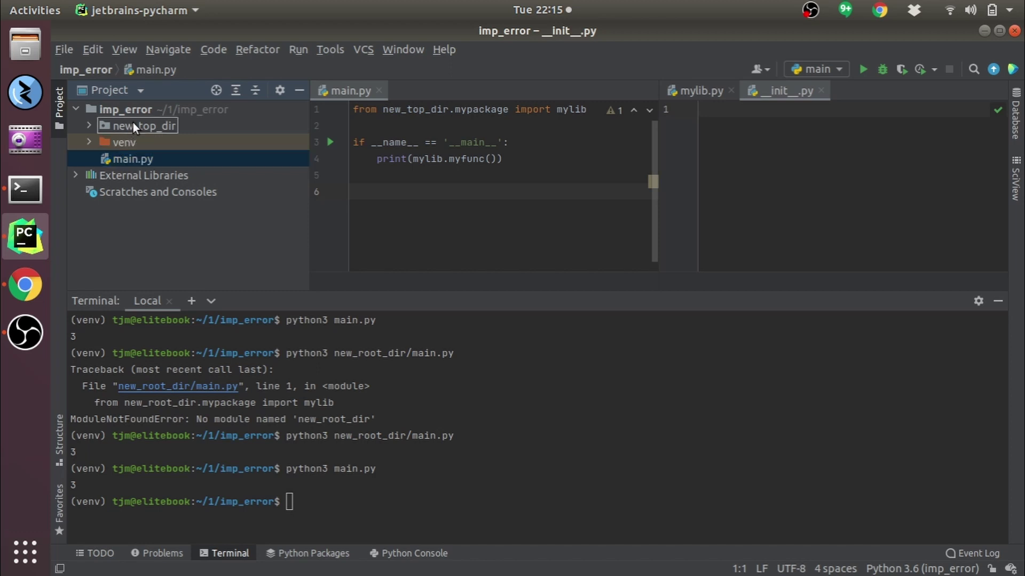
click(699, 361)
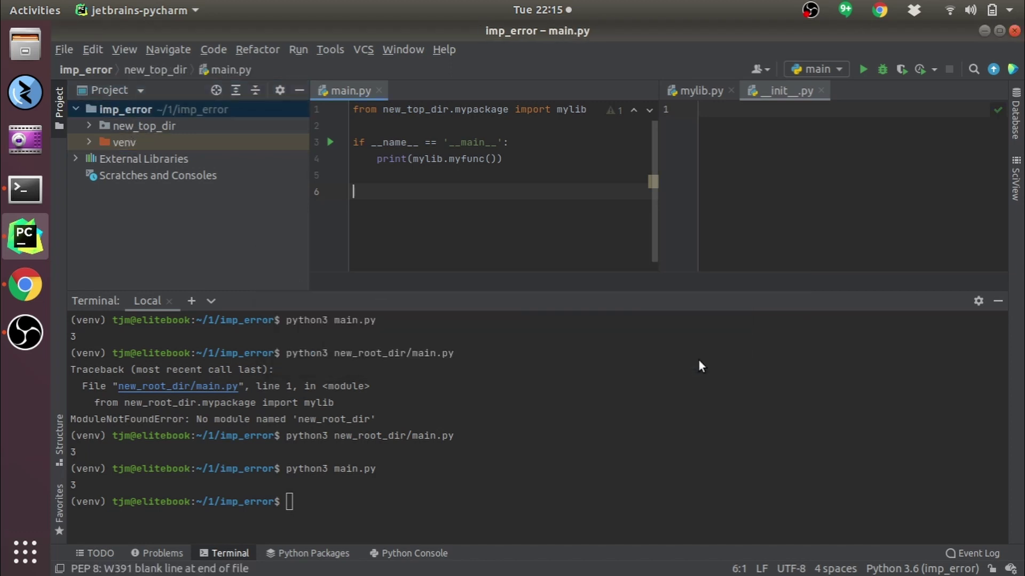
Run 'python3 new_top_dir/main.py', which fails with ModuleNotFoundError: No module named 'new_top_dir'.
click(438, 481)
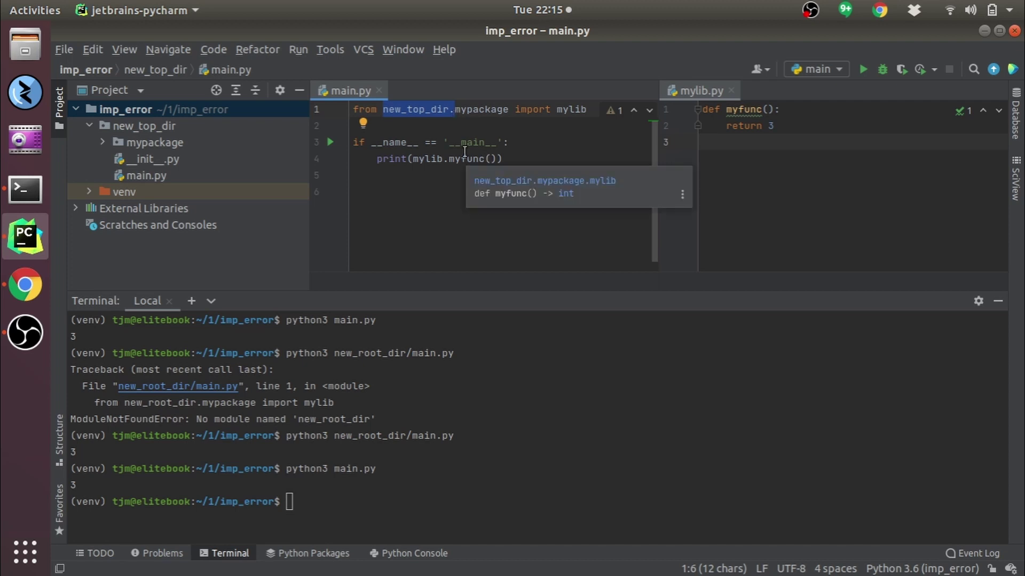
click(448, 194)
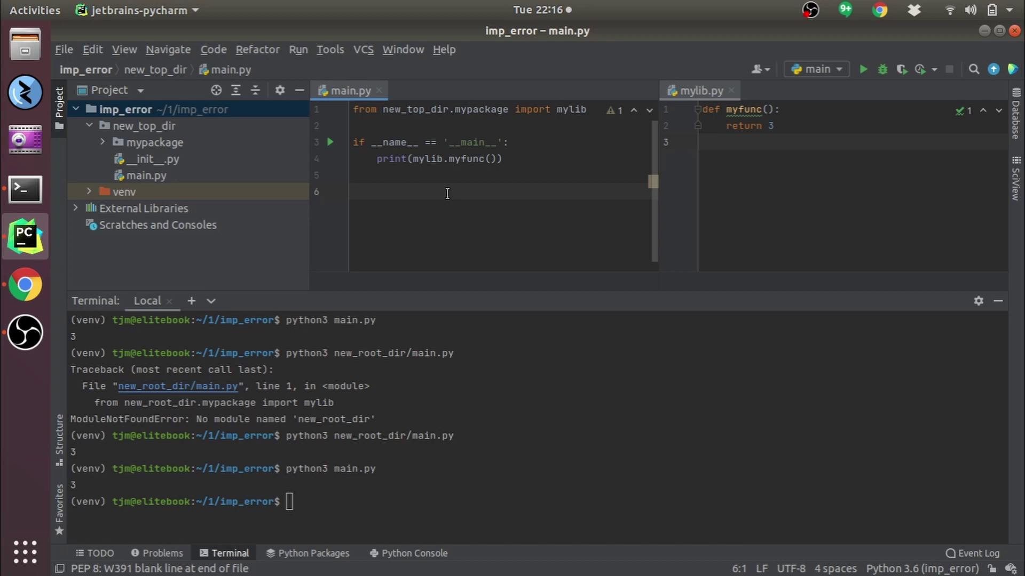
click(535, 442)
key(Up)
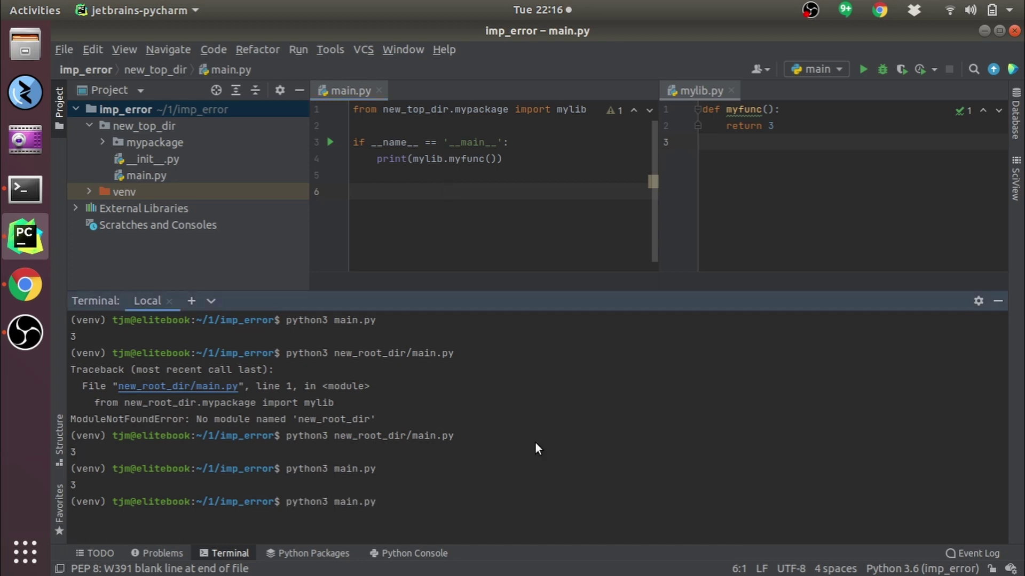
key(ctrl+Left)
key(ctrl+Left)
key(ctrl+Right)
key(Right)
text(new)
key(Tab)
key(End)
drag(453, 109, 383, 109)
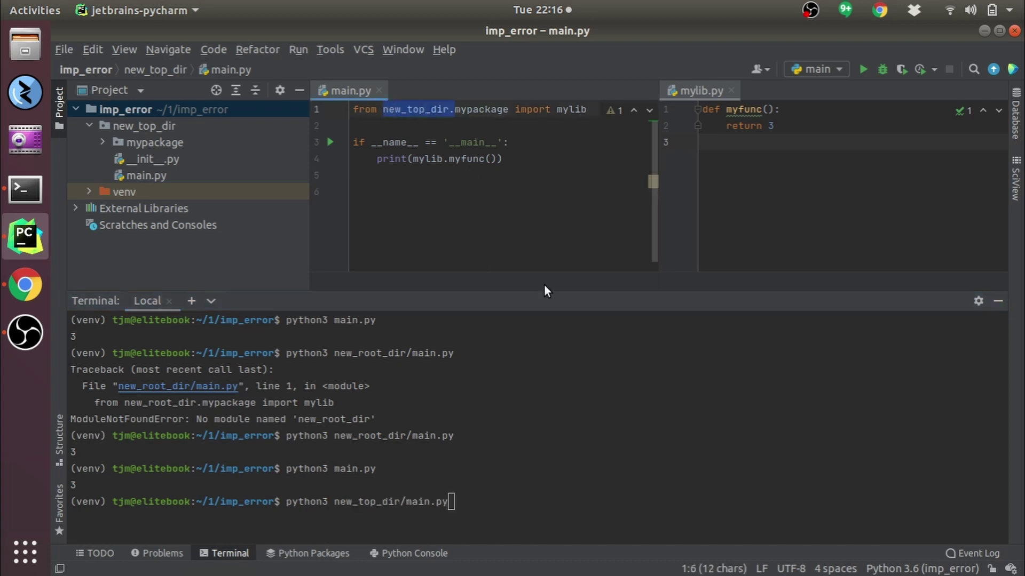
click(535, 397)
key(Return)
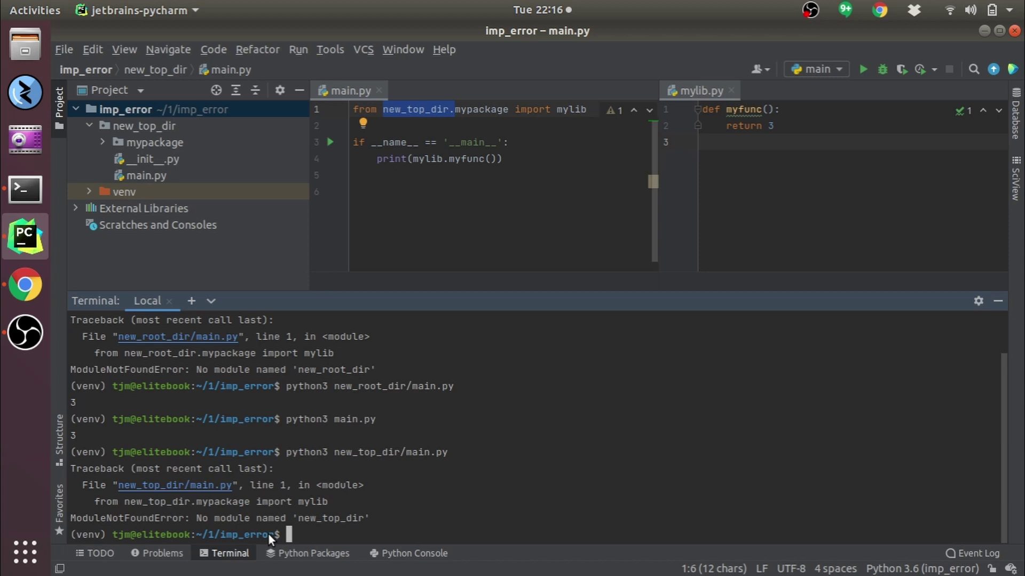
Remove 'new_top_dir.' from main.py's line-1 import so it reads 'from mypackage import mylib'.
click(544, 187)
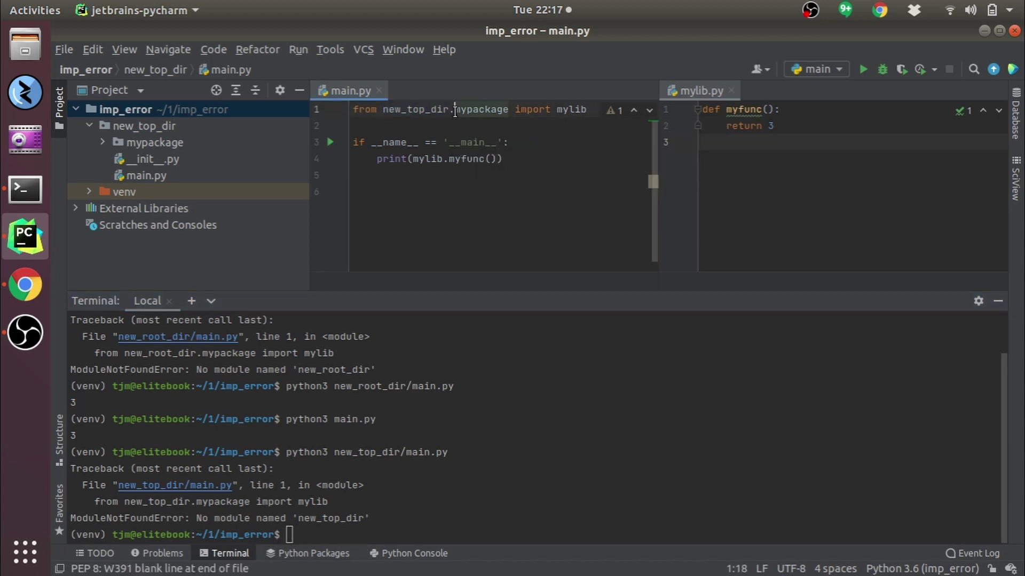
drag(454, 110, 383, 109)
key(BackSpace)
double_click(409, 109)
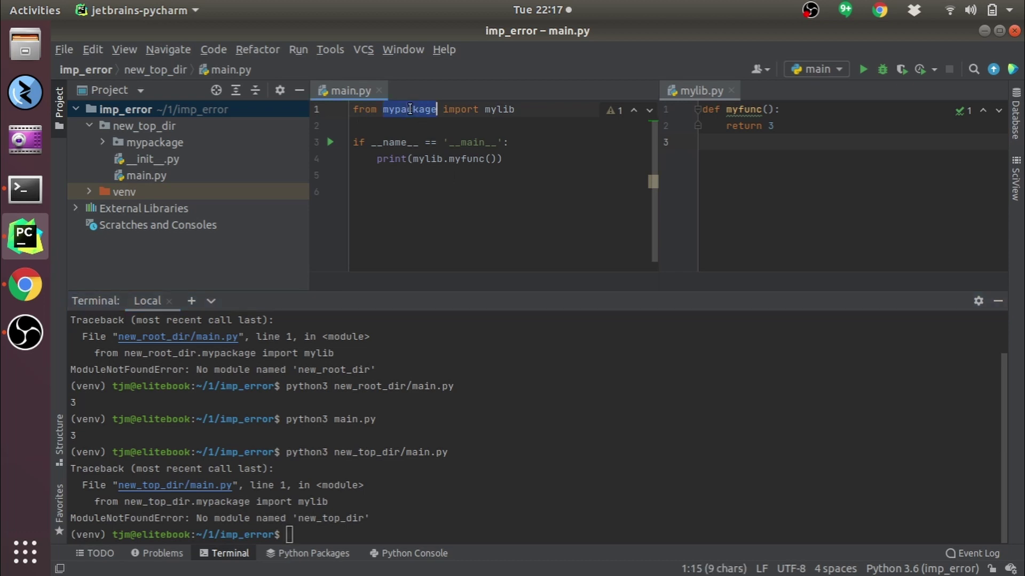